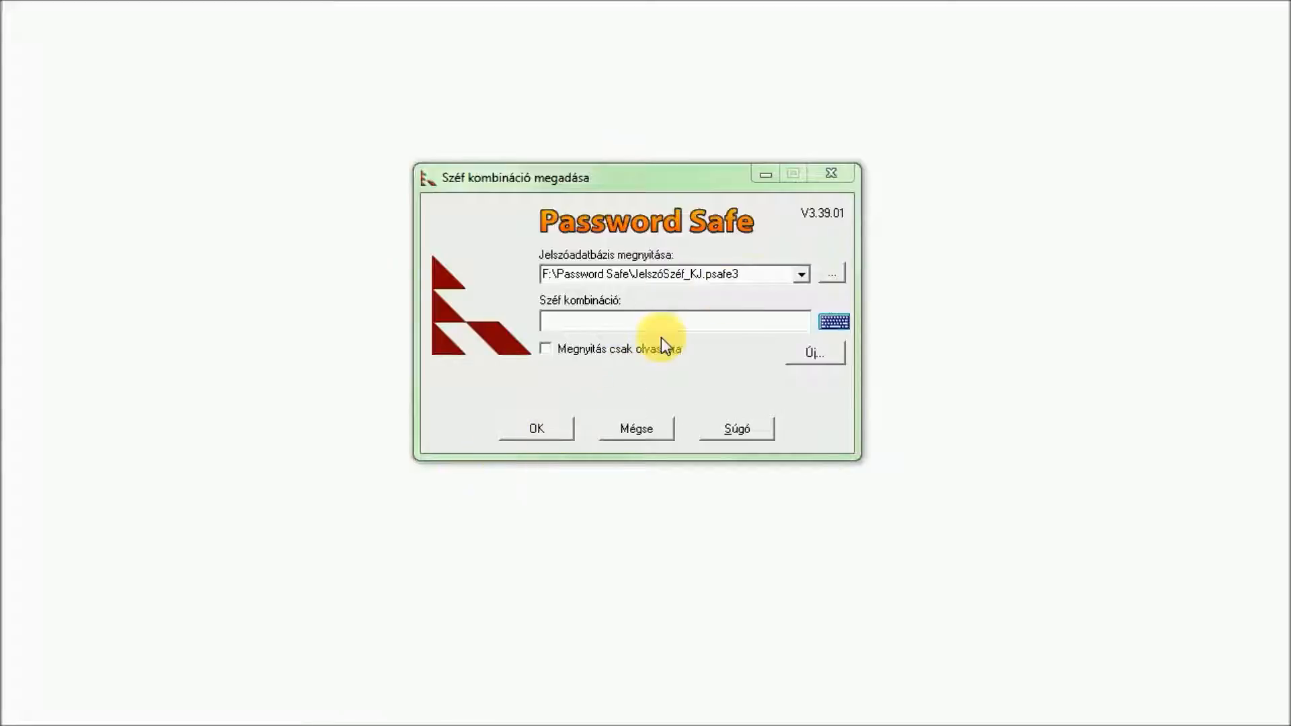
Select the F:\Password Safe\JelszóSzéf_KJ.psafe3 database, enter the safe combination and open it.
{"action": "left_click", "coordinate": [803, 275]}
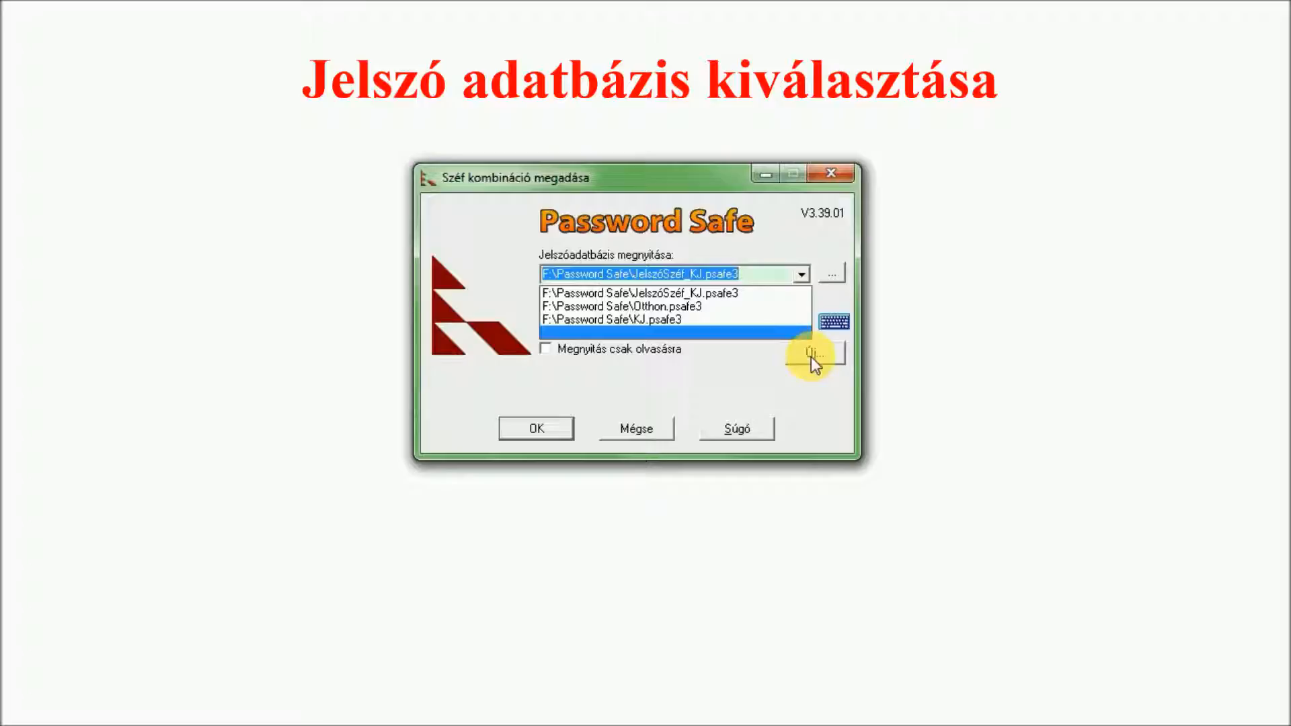
{"action": "left_click", "coordinate": [728, 296]}
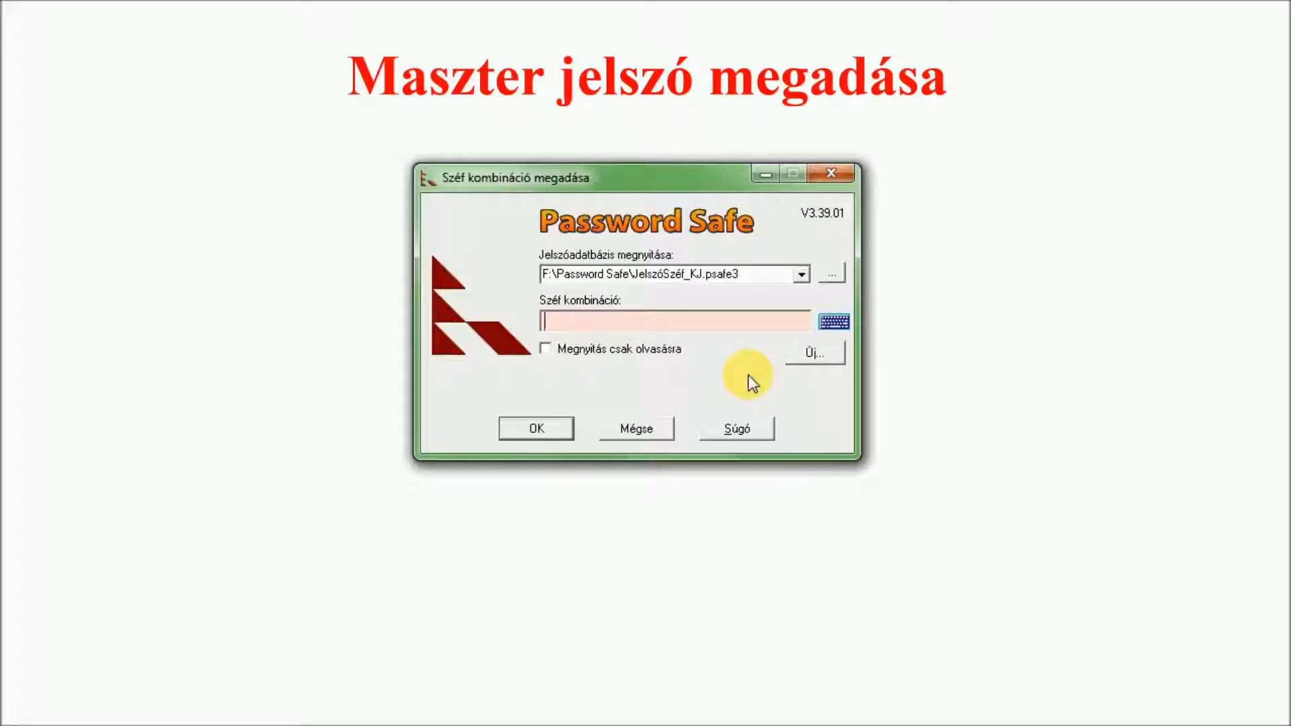
{"action": "type", "text": "******"}
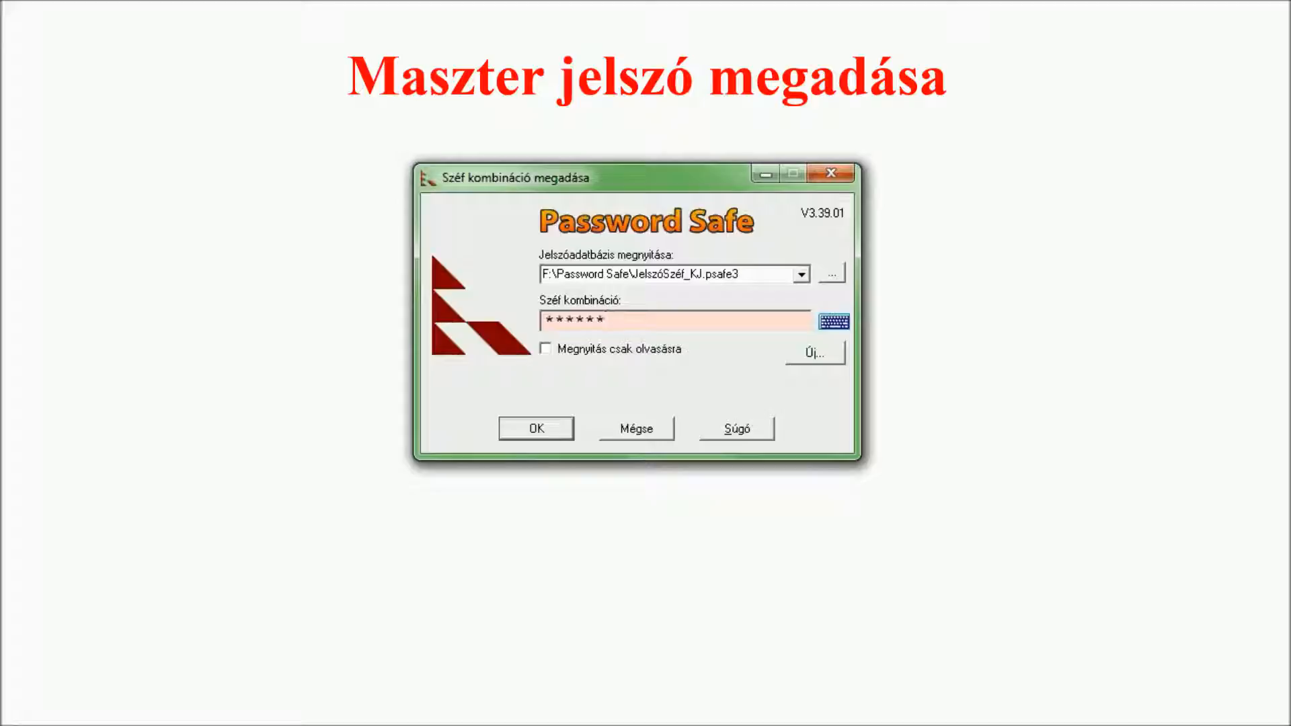
{"action": "type", "text": "**"}
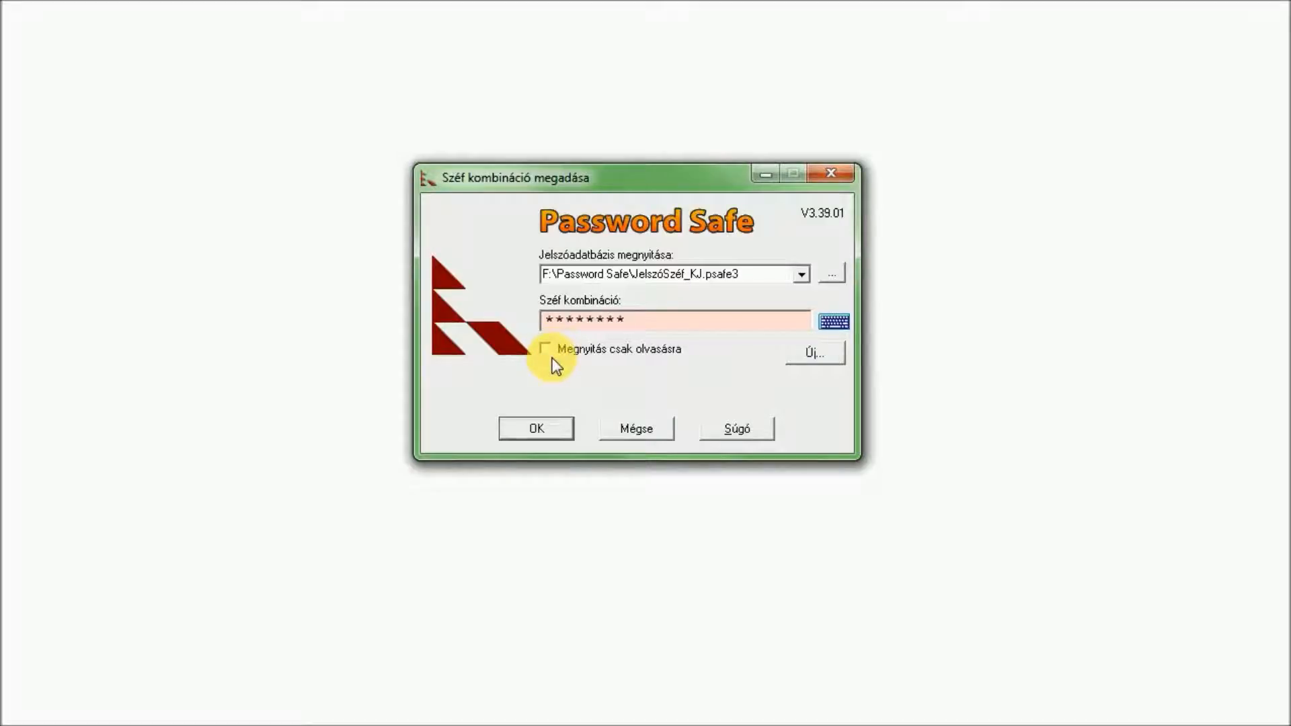
{"action": "left_click", "coordinate": [534, 431]}
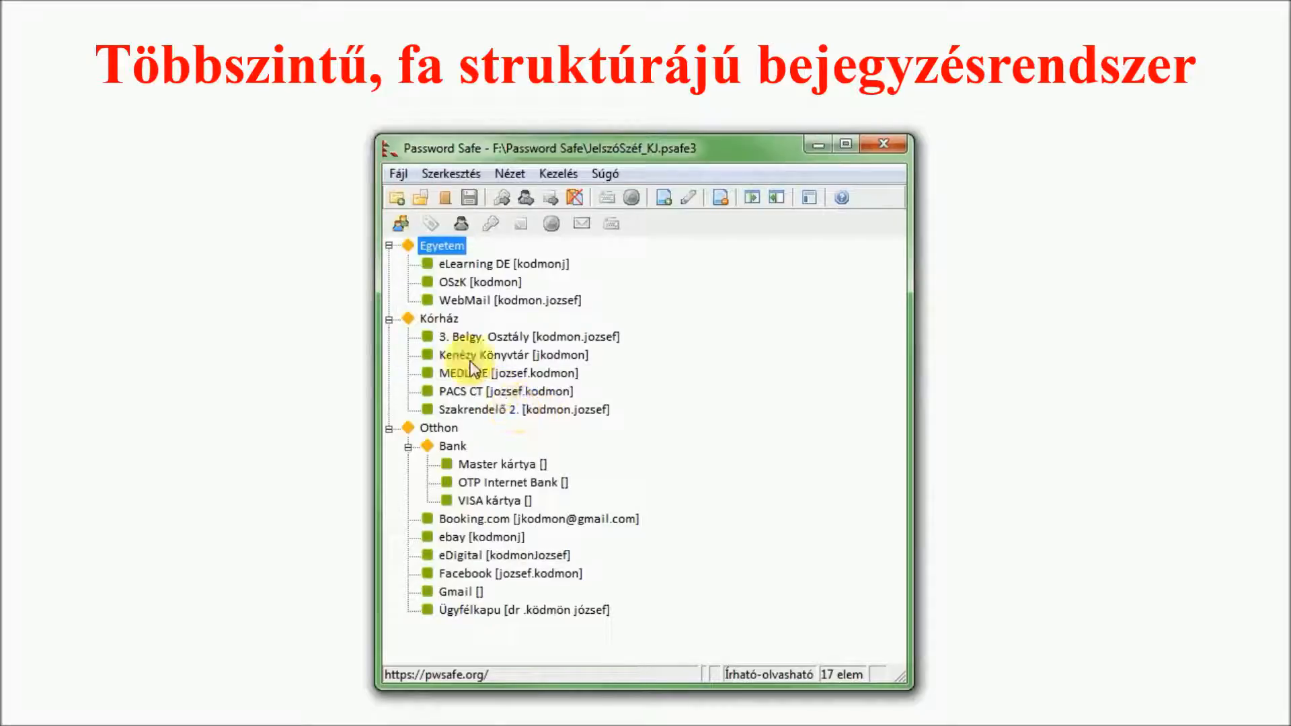
Look through the top-level groups Egyetem, Kórház and Otthon in the entry tree.
{"action": "left_click", "coordinate": [443, 251]}
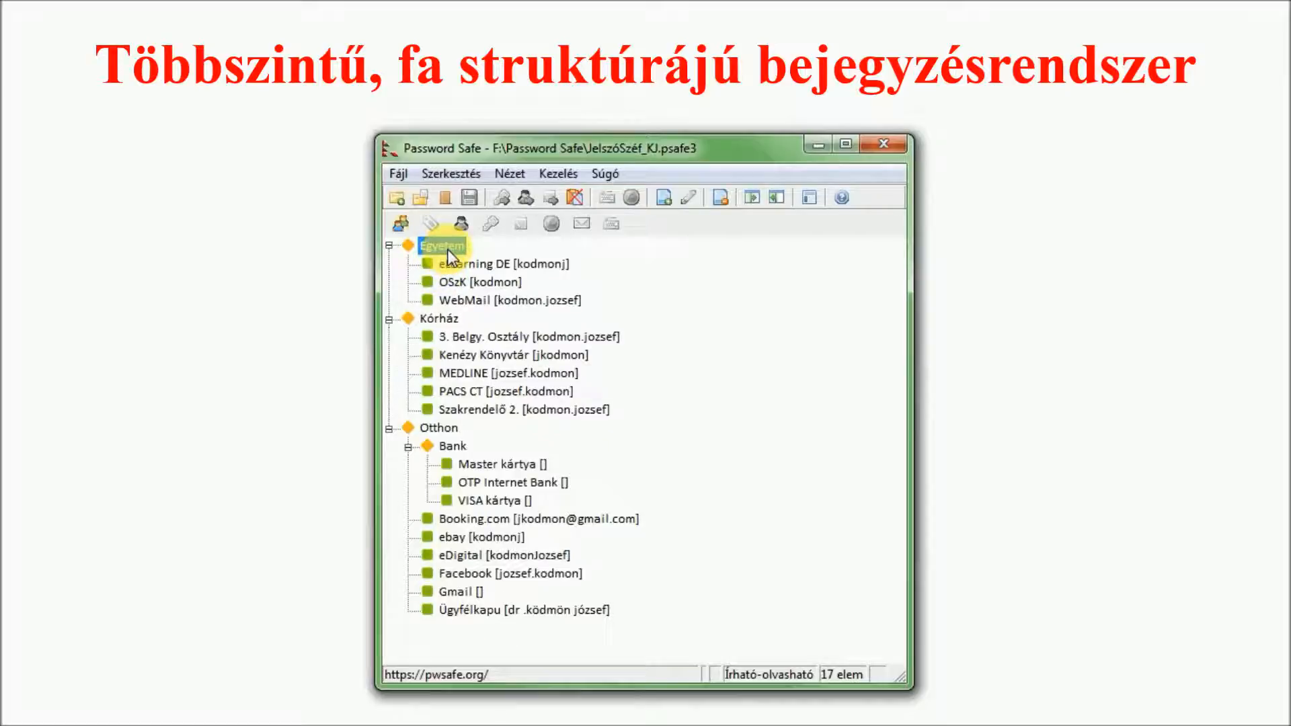
{"action": "left_click", "coordinate": [441, 322]}
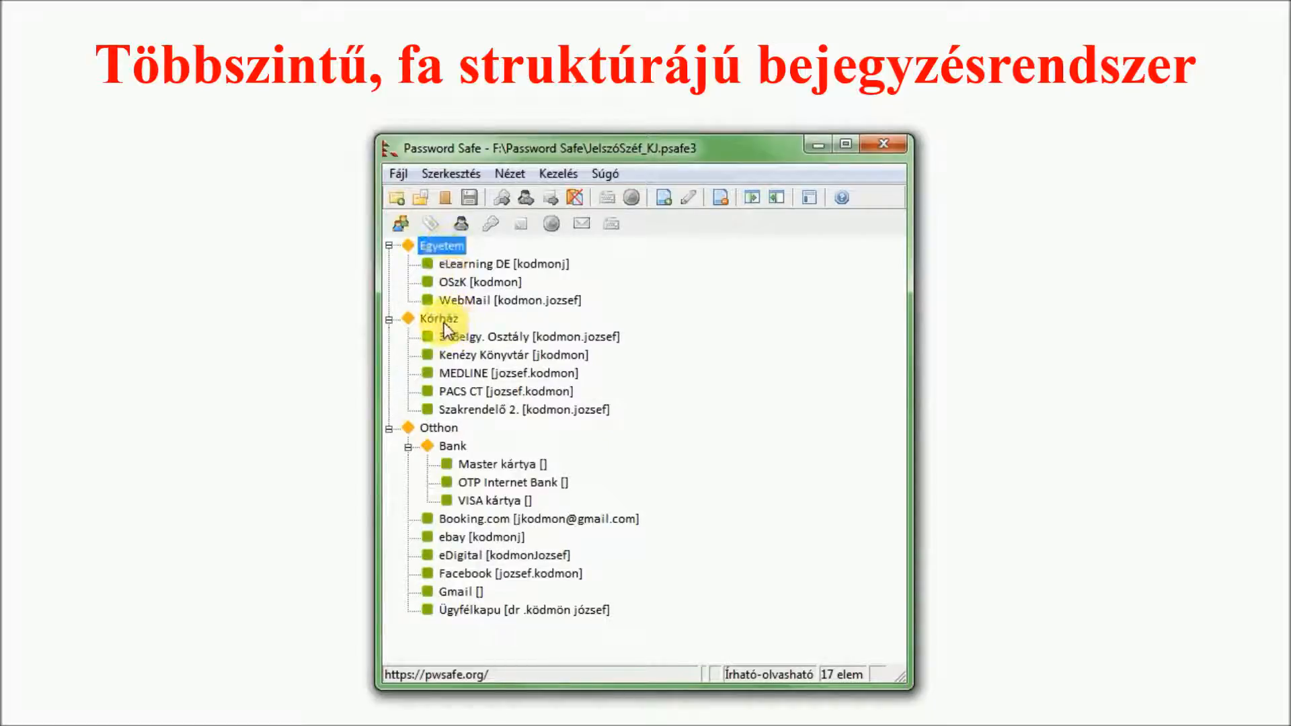
{"action": "left_click", "coordinate": [440, 430]}
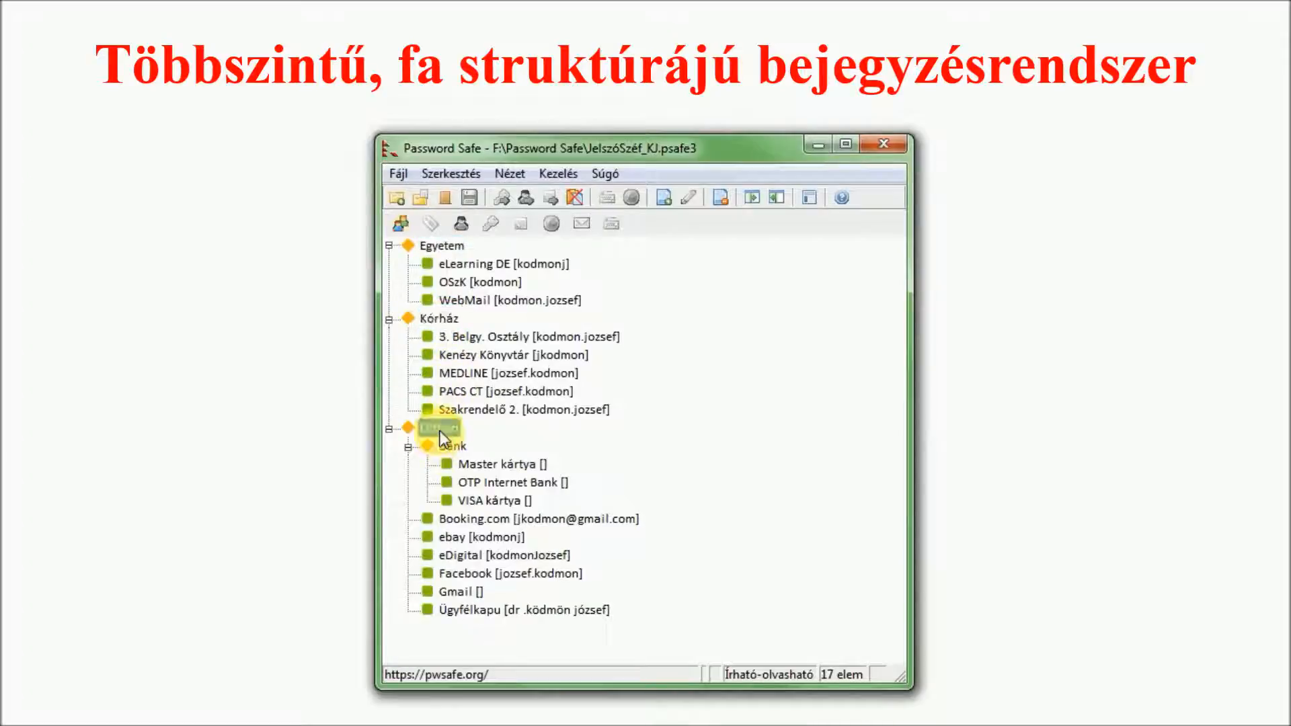
Start a new entry in the Egyetem group and give it the title Neptun.
{"action": "left_click", "coordinate": [448, 246]}
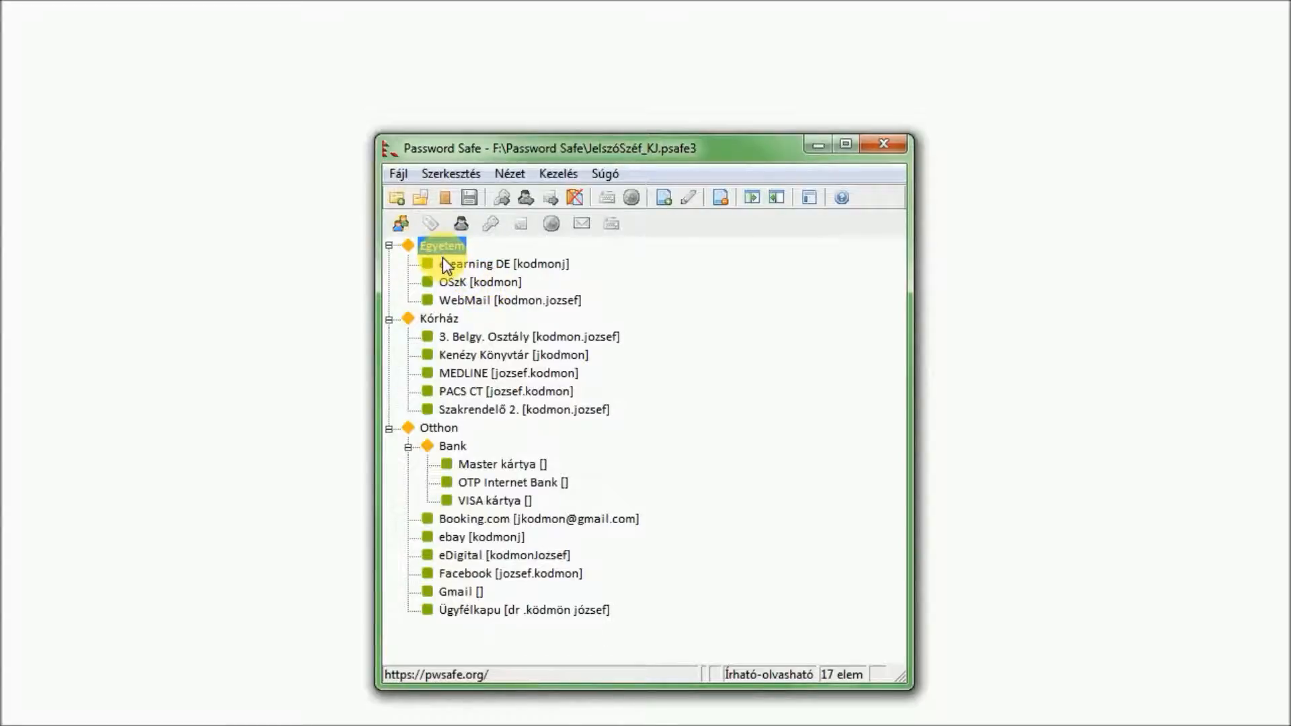
{"action": "left_click", "coordinate": [449, 174]}
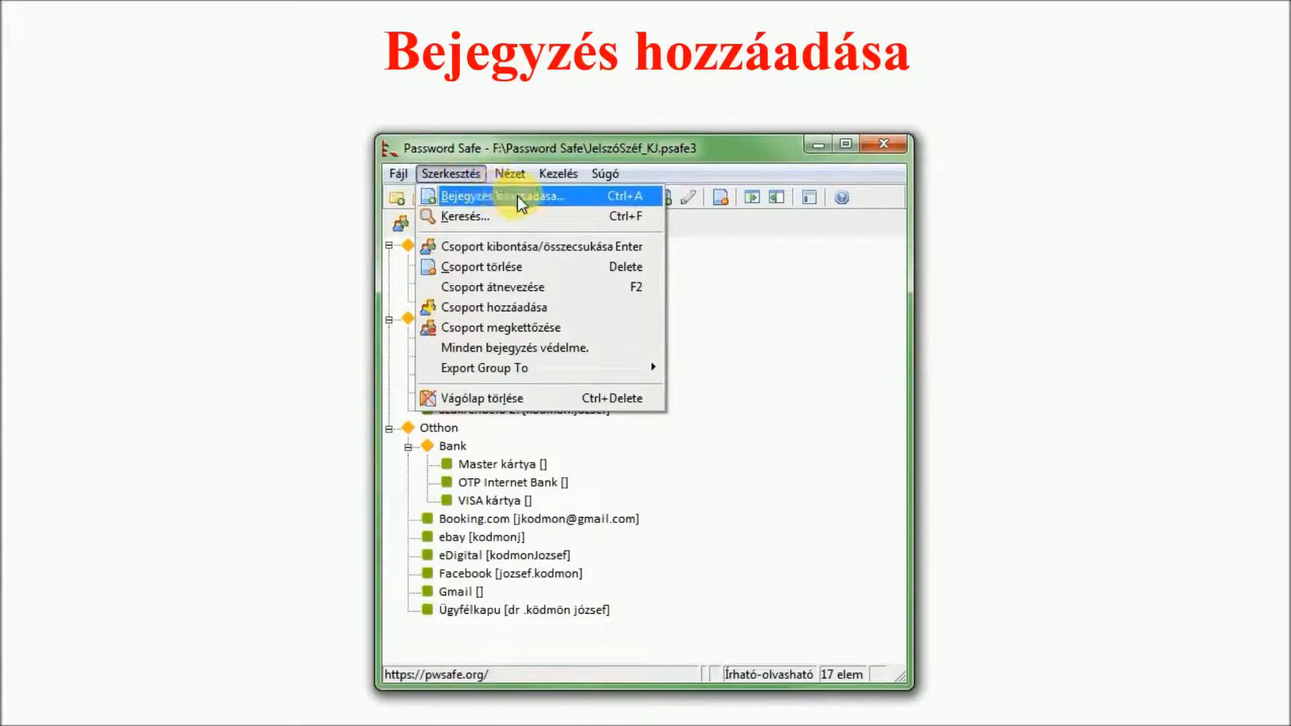
{"action": "left_click", "coordinate": [580, 196]}
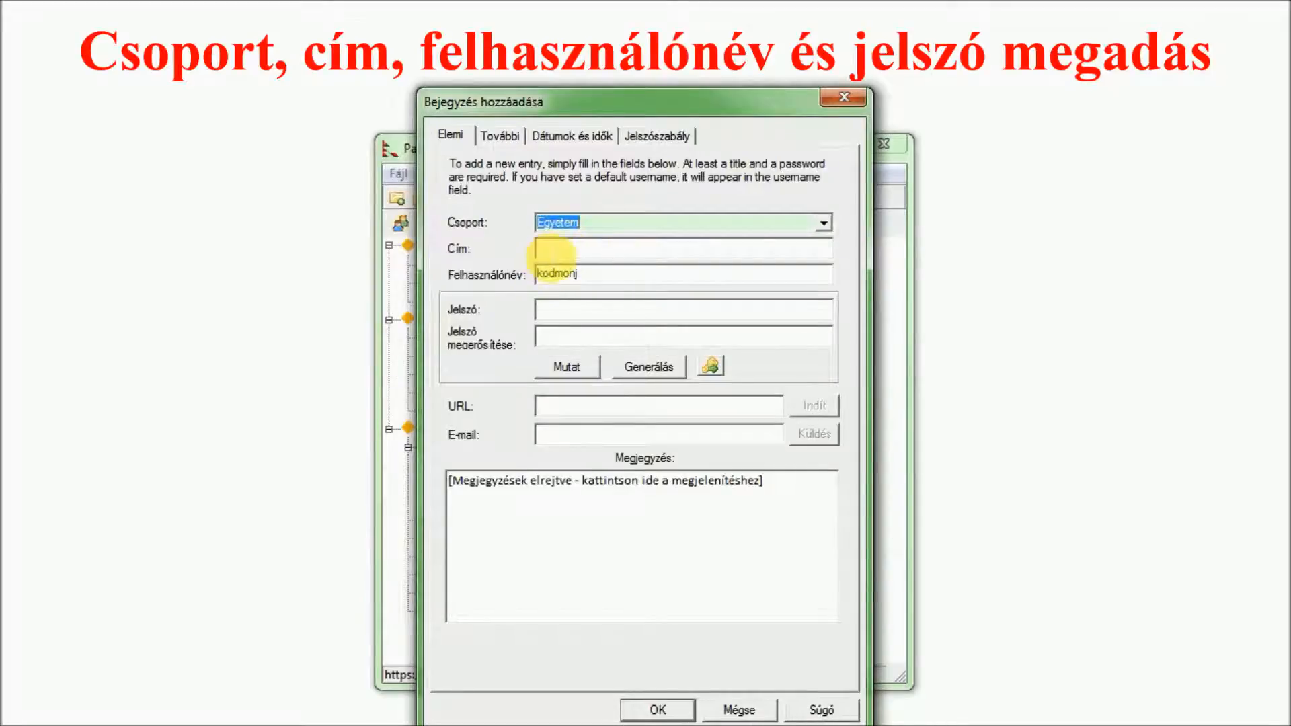
{"action": "left_click", "coordinate": [556, 255]}
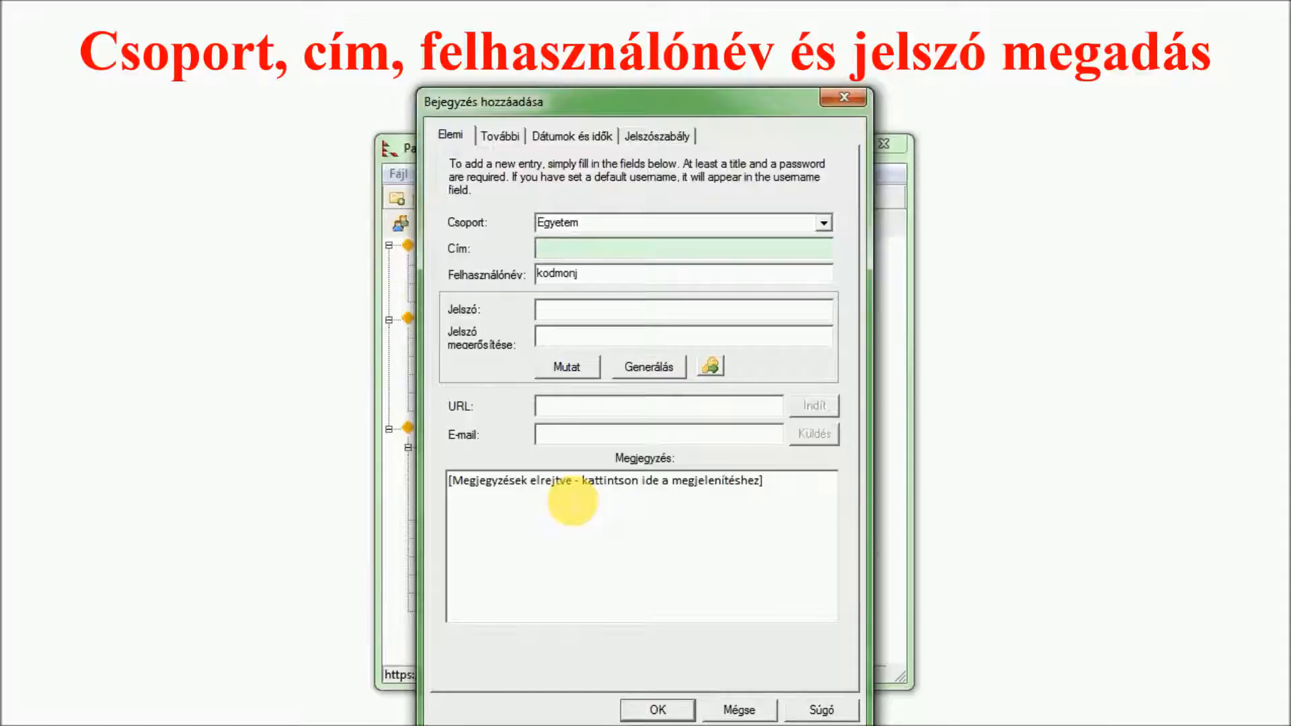
{"action": "type", "text": "Nep"}
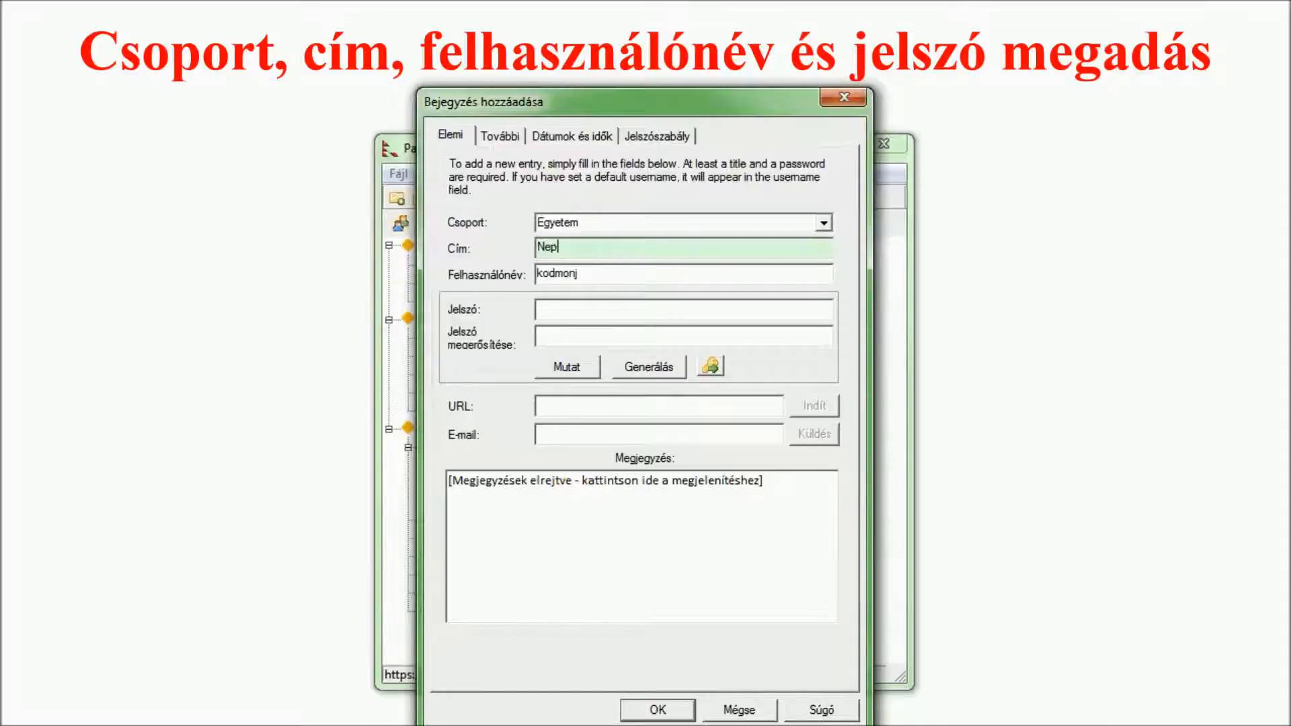
{"action": "type", "text": "tun"}
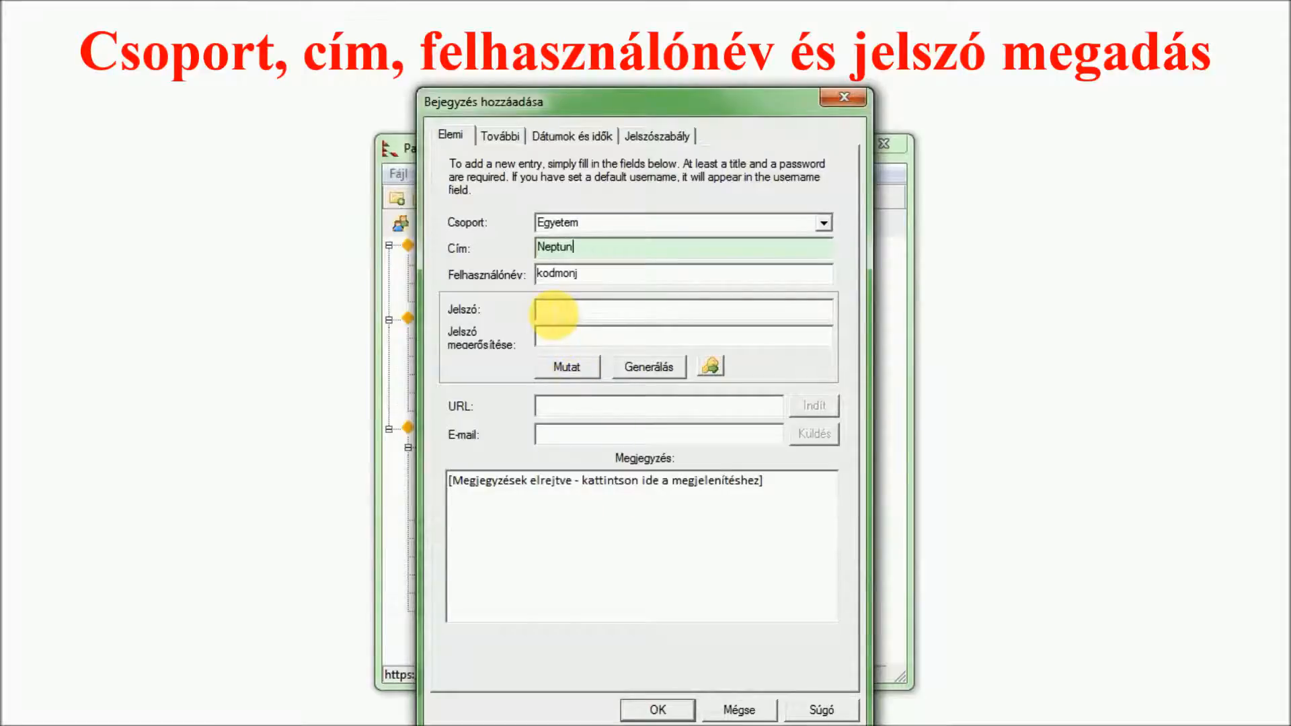
Generate a random password for the entry, reveal it and generate a fresh one.
{"action": "left_click", "coordinate": [649, 368]}
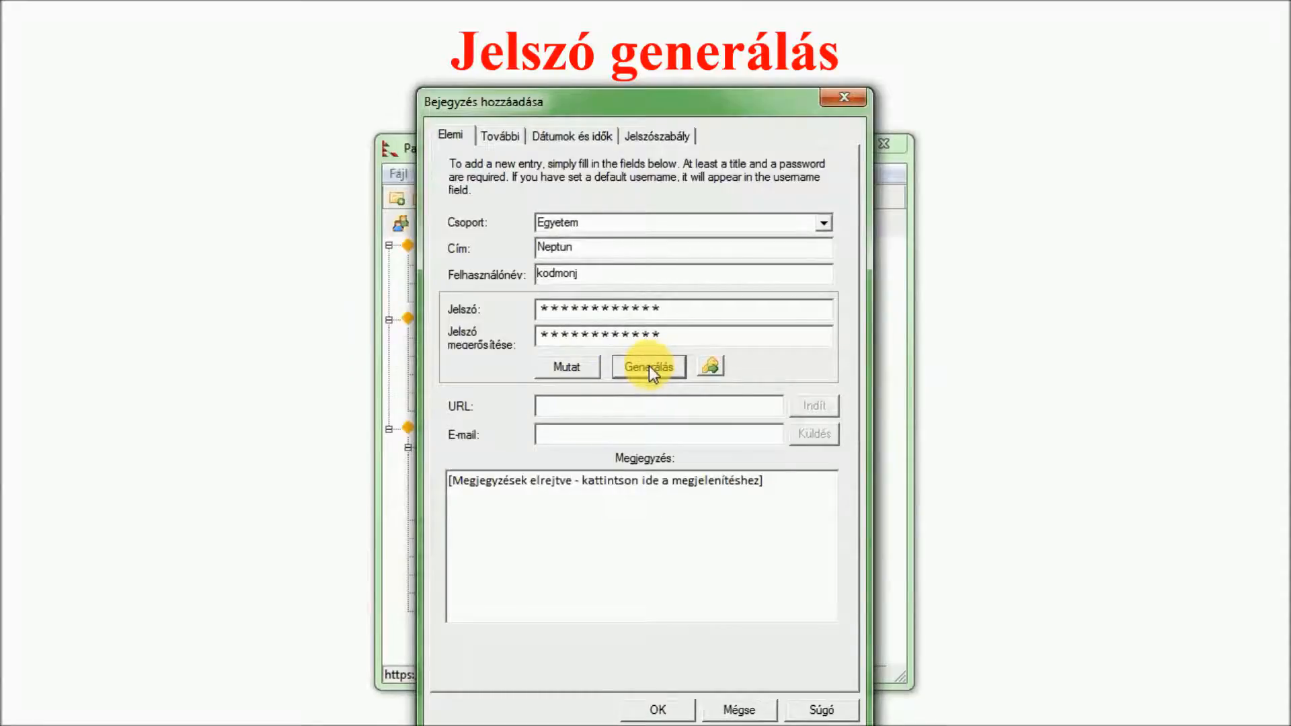
{"action": "left_click", "coordinate": [577, 369]}
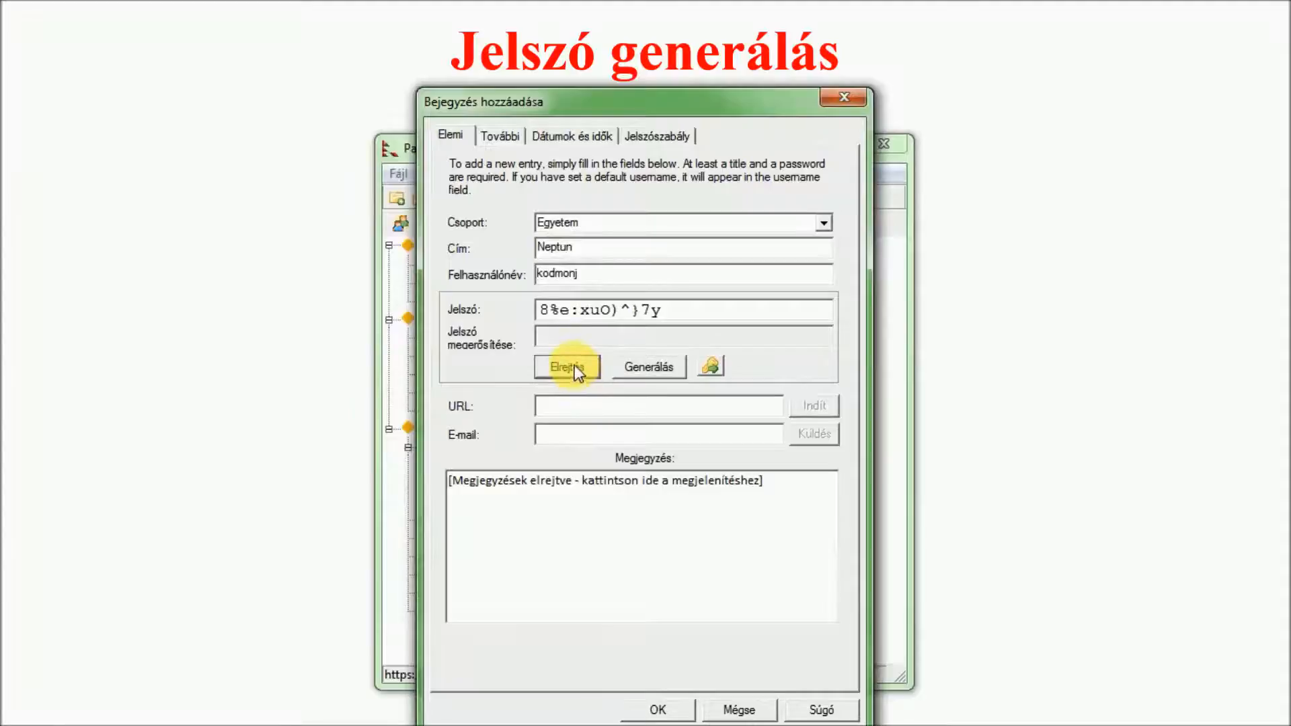
{"action": "left_click", "coordinate": [655, 369]}
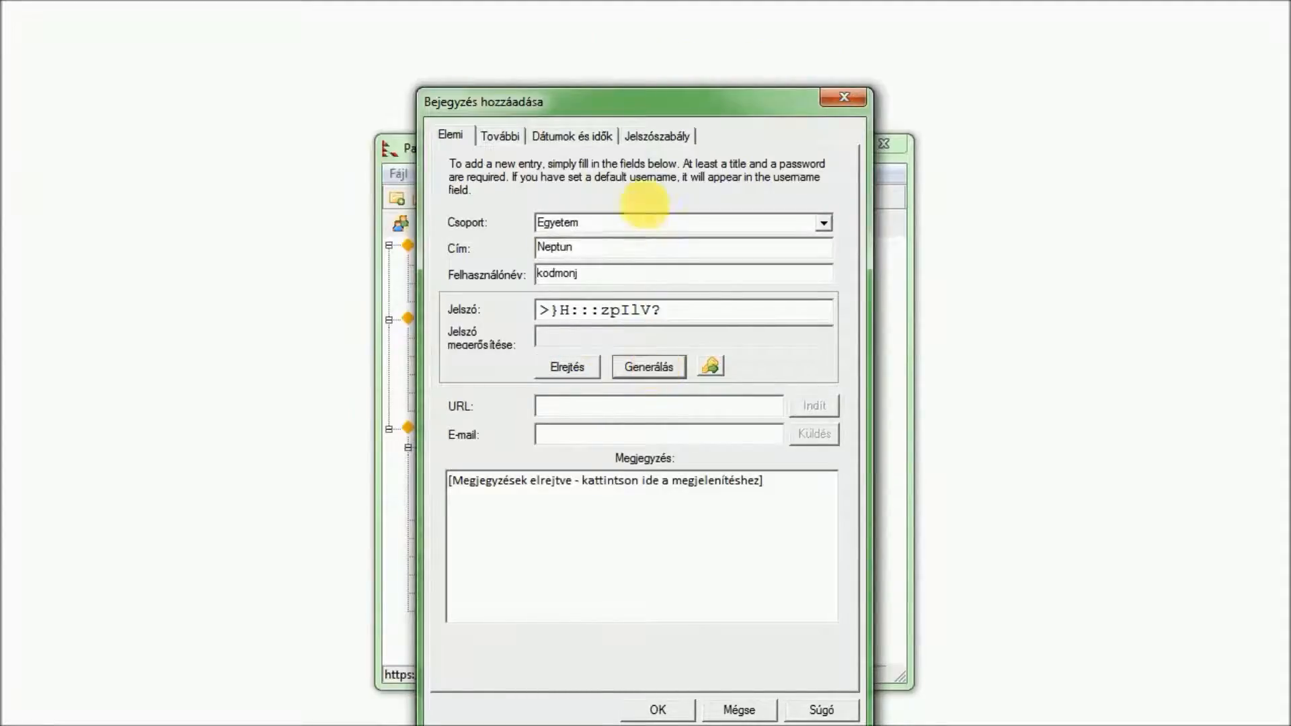
Choose the Erős jelszó database policy for the entry and set its password to expire on 2017.03.09.
{"action": "left_click", "coordinate": [659, 137]}
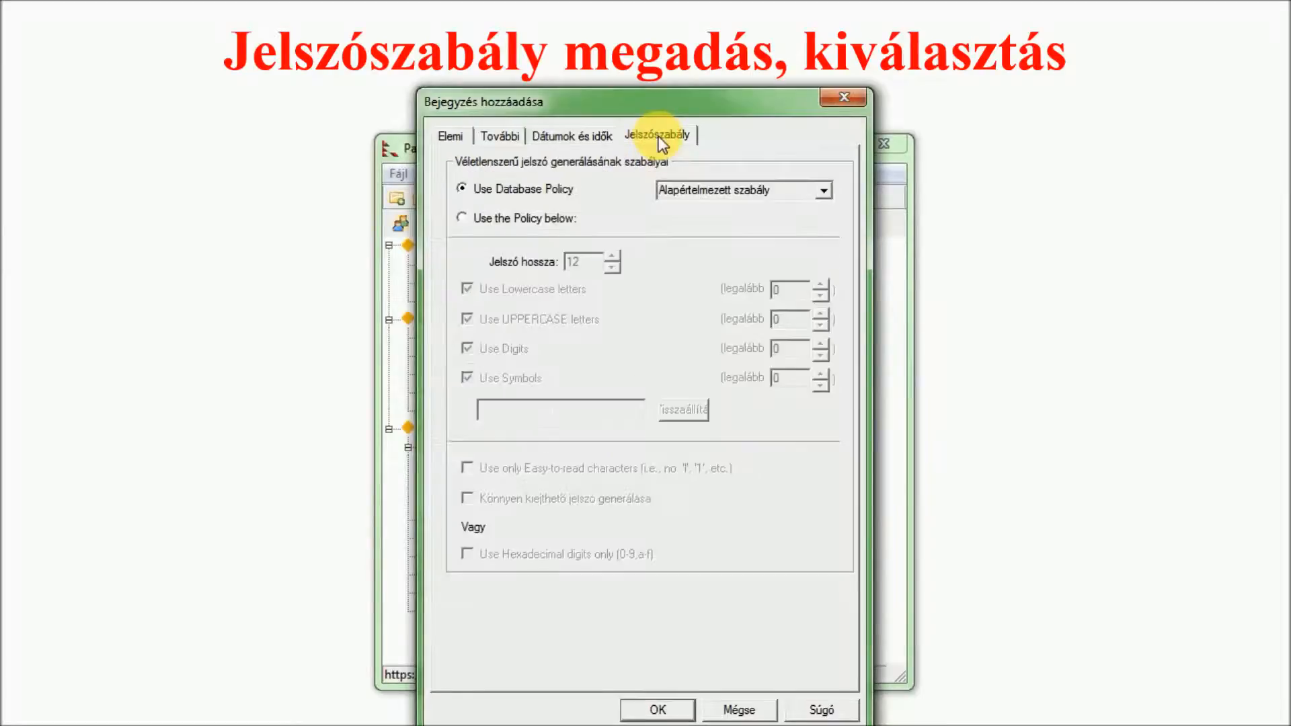
{"action": "left_click", "coordinate": [823, 193]}
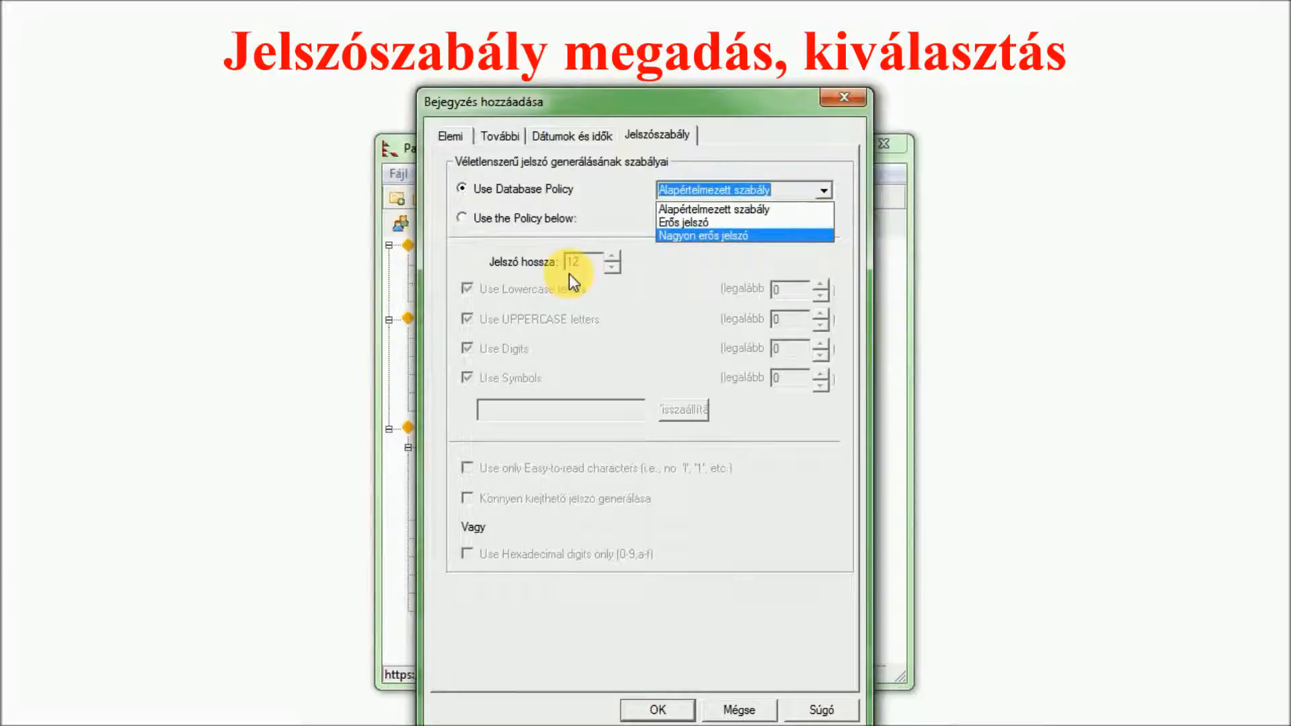
{"action": "left_click", "coordinate": [694, 223]}
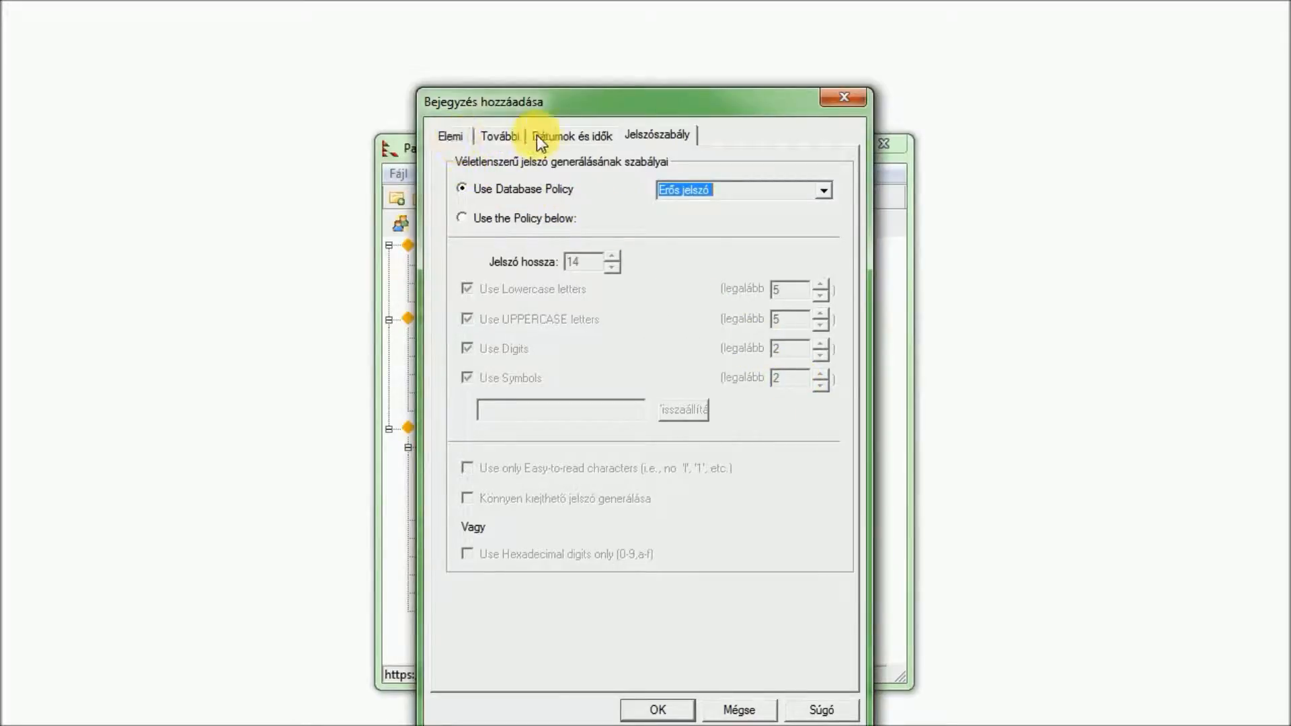
{"action": "left_click", "coordinate": [571, 136]}
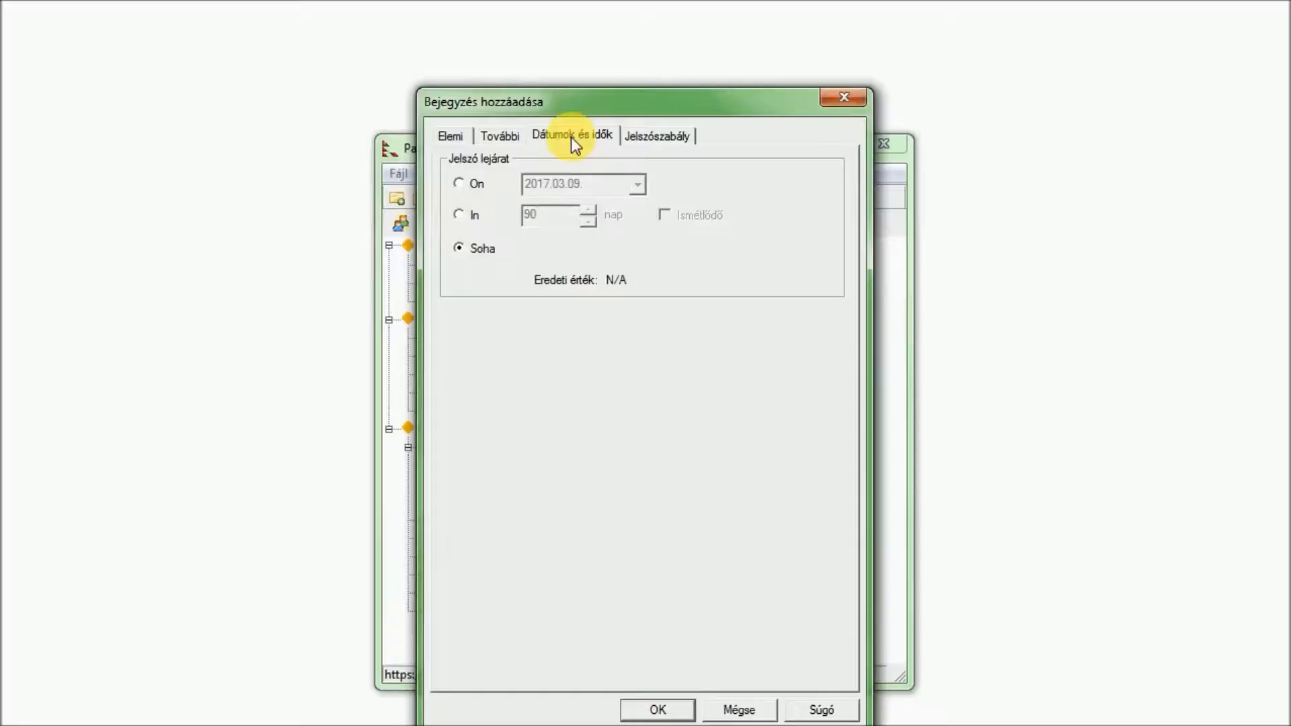
{"action": "left_click", "coordinate": [459, 185]}
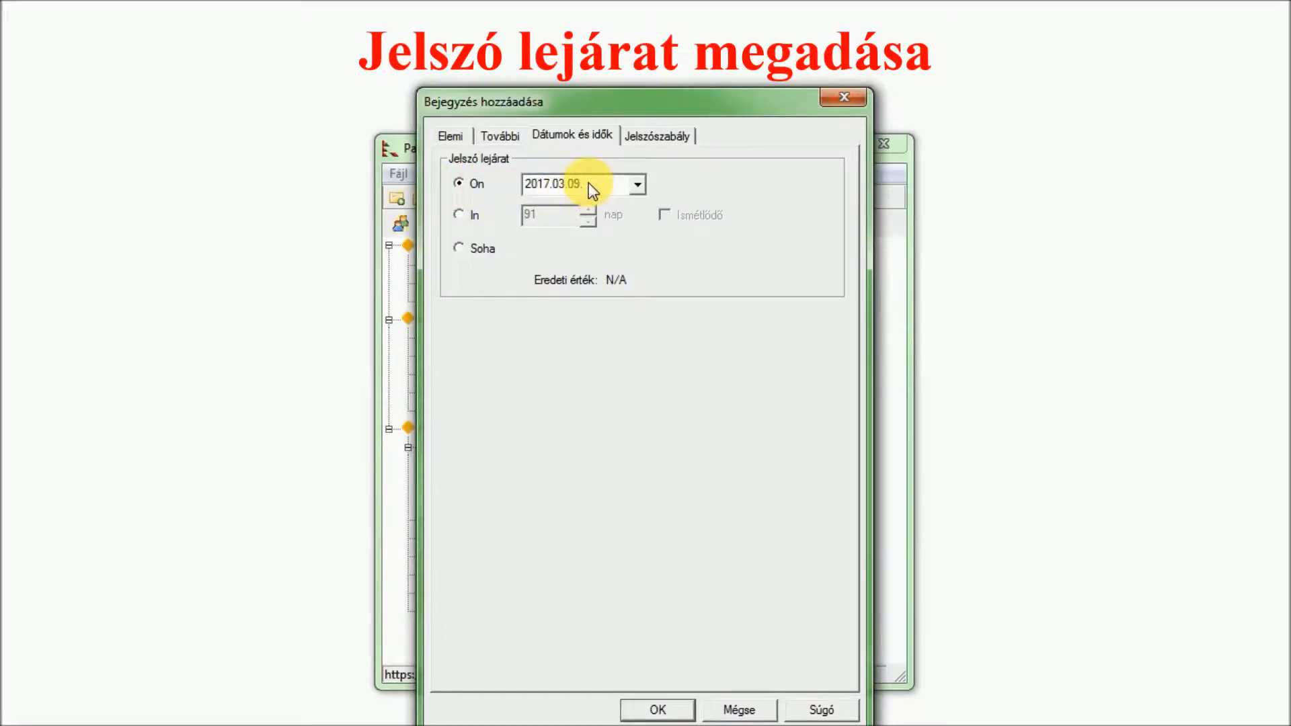
{"action": "left_click", "coordinate": [498, 138]}
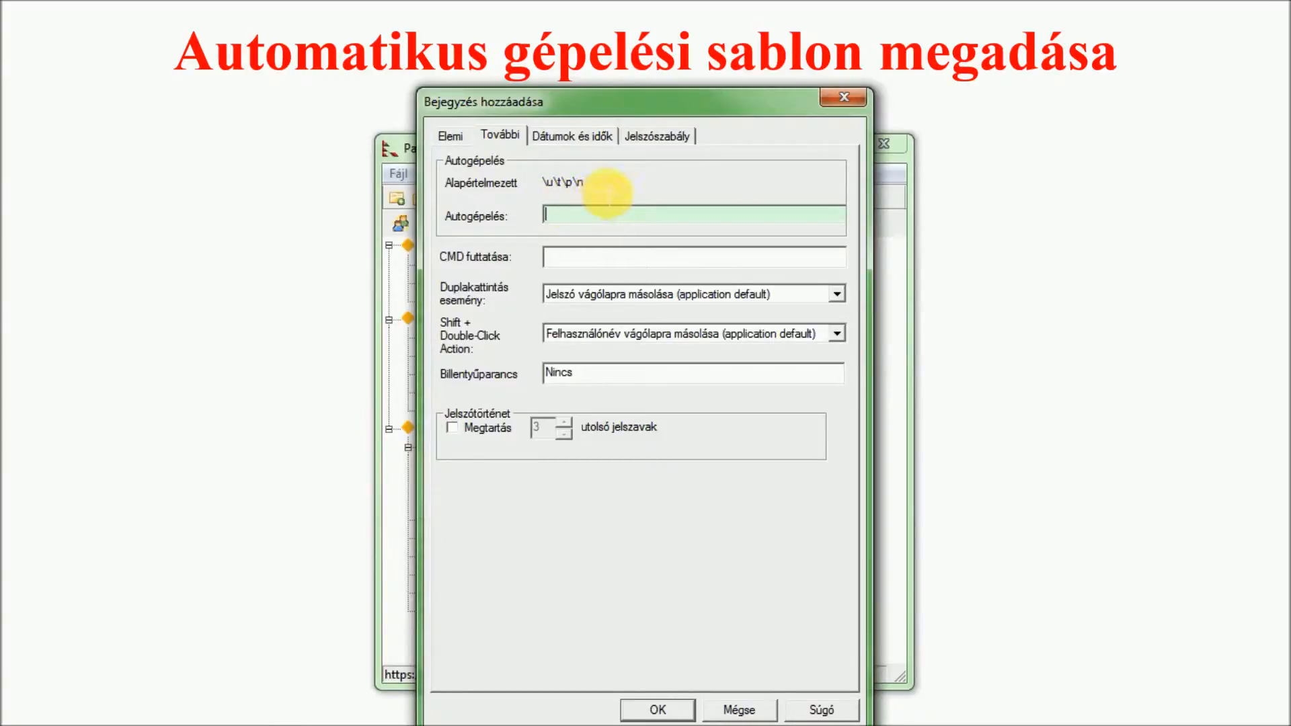
{"action": "left_click", "coordinate": [453, 138]}
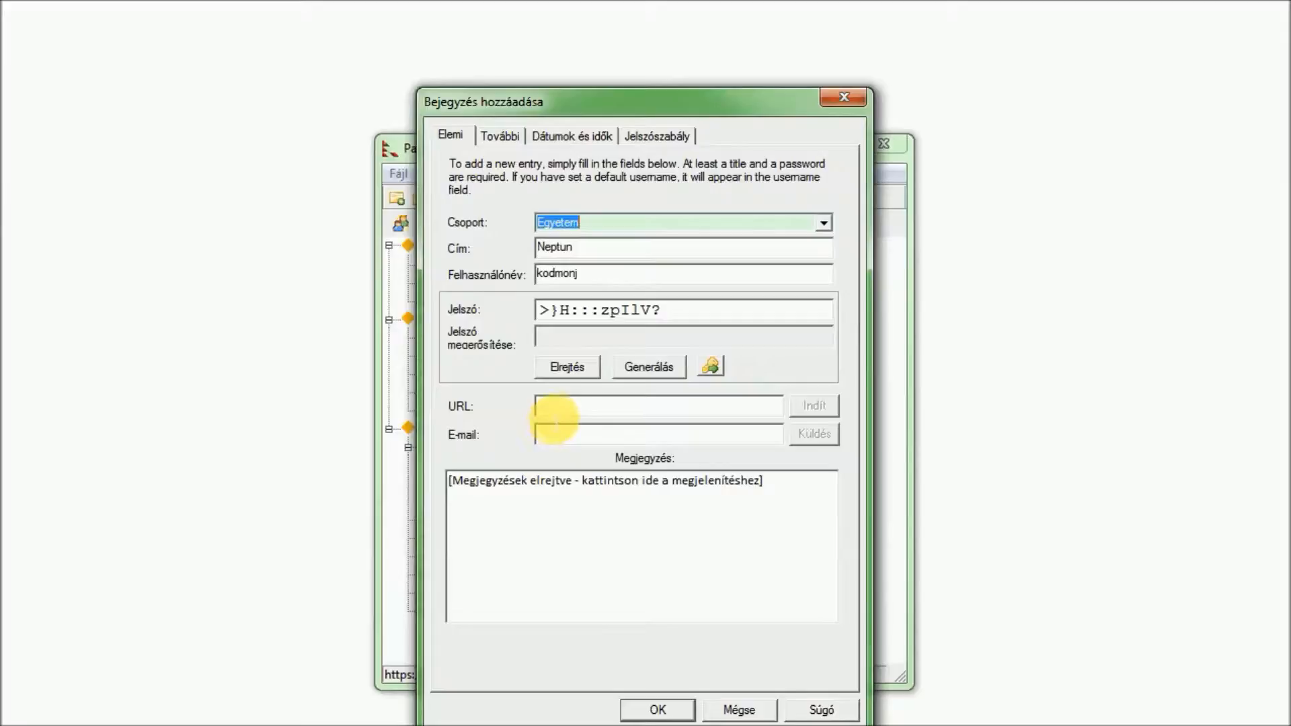
{"action": "left_click", "coordinate": [563, 412]}
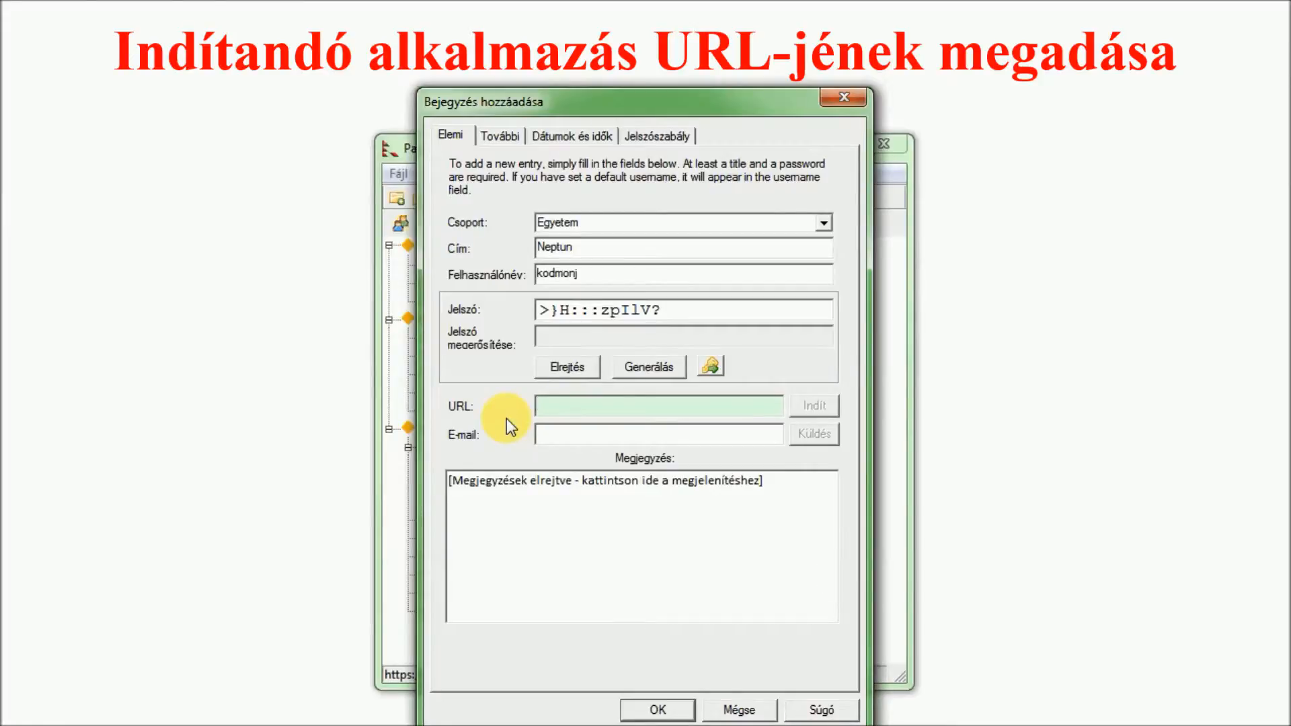
{"action": "type", "text": "https://www-3.neptun.unideb.hu/oktato/"}
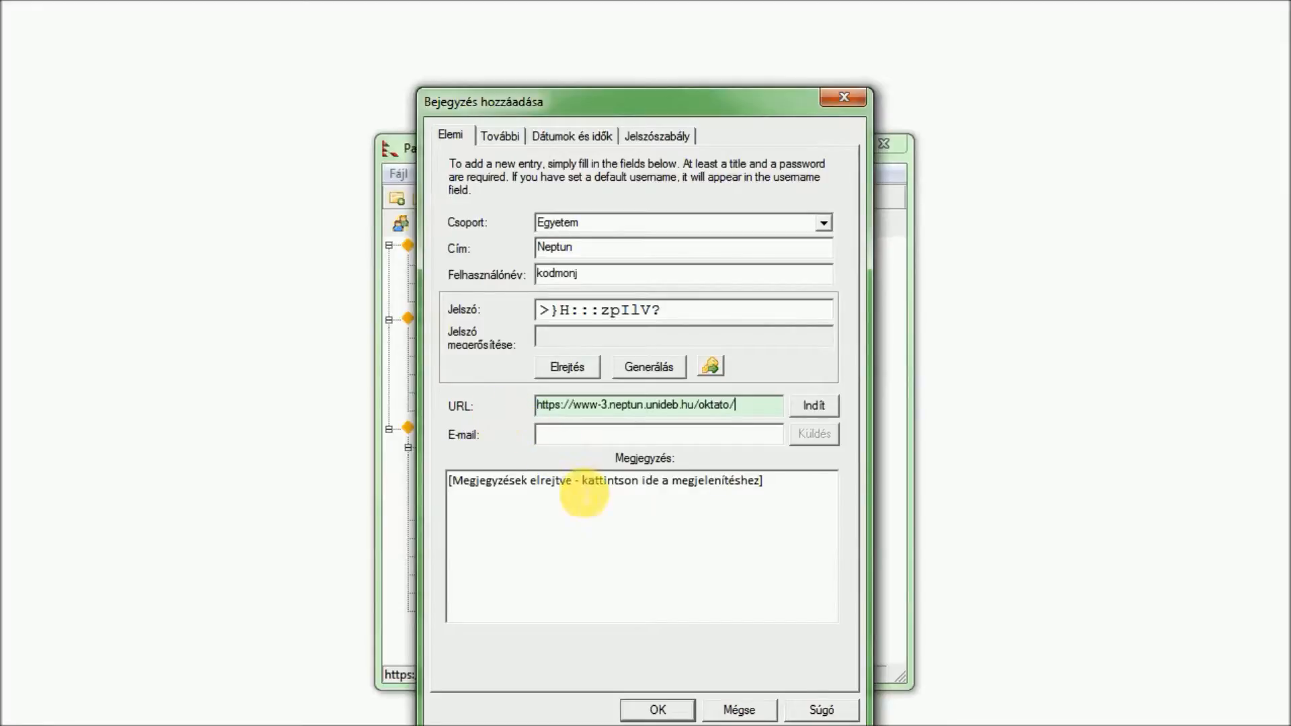
{"action": "left_click", "coordinate": [650, 713]}
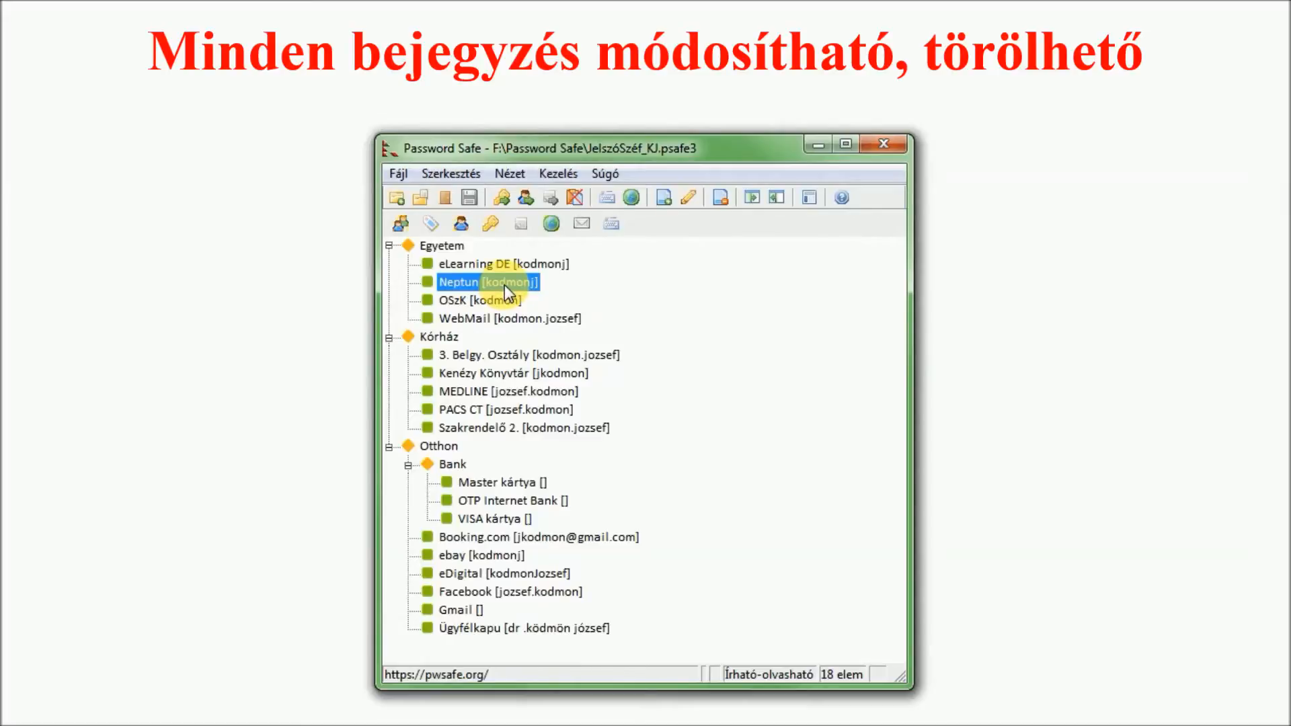
Open the Neptun entry for editing, review its basic fields and close the dialog.
{"action": "left_click", "coordinate": [460, 173]}
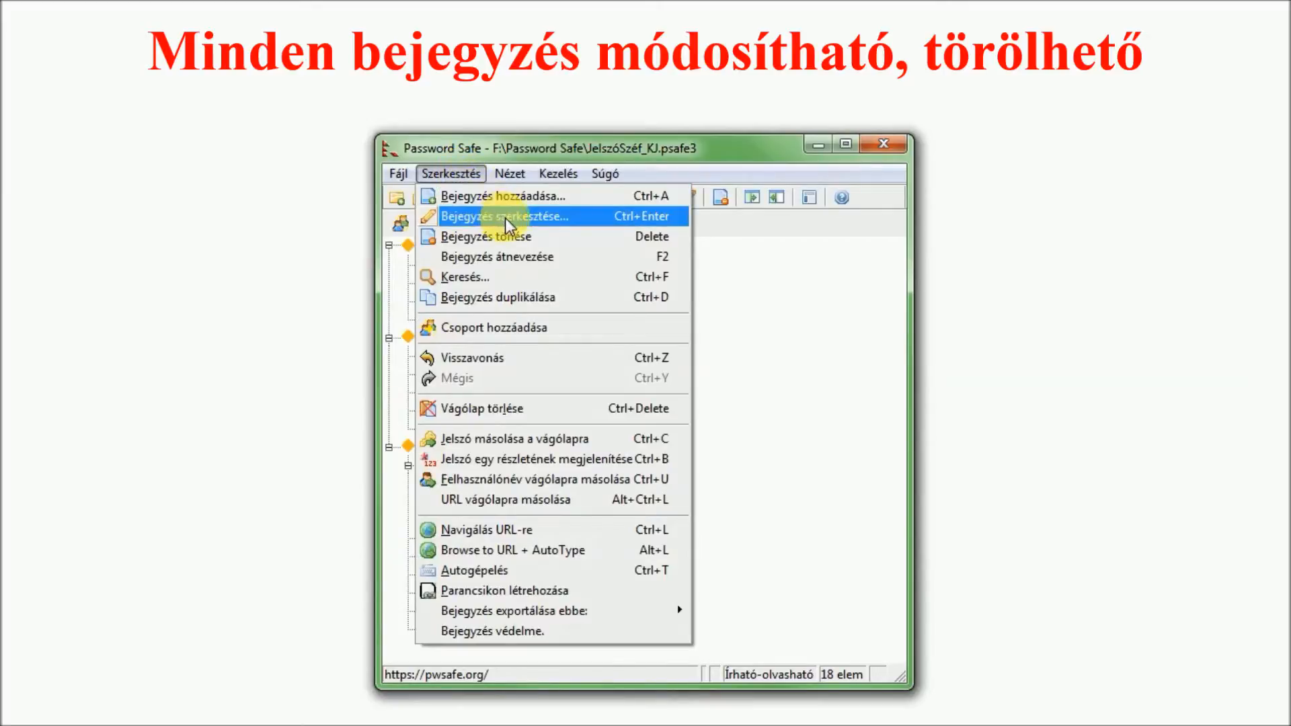
{"action": "left_click", "coordinate": [524, 217]}
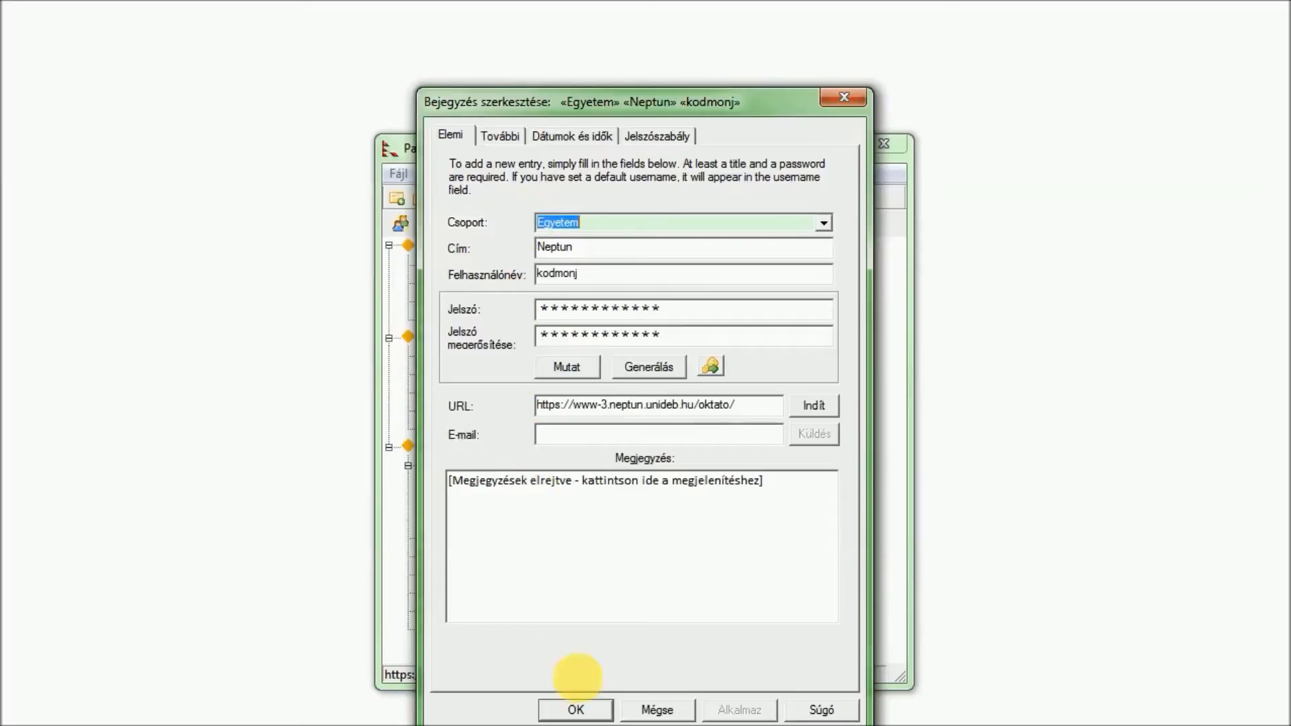
{"action": "left_click", "coordinate": [574, 711]}
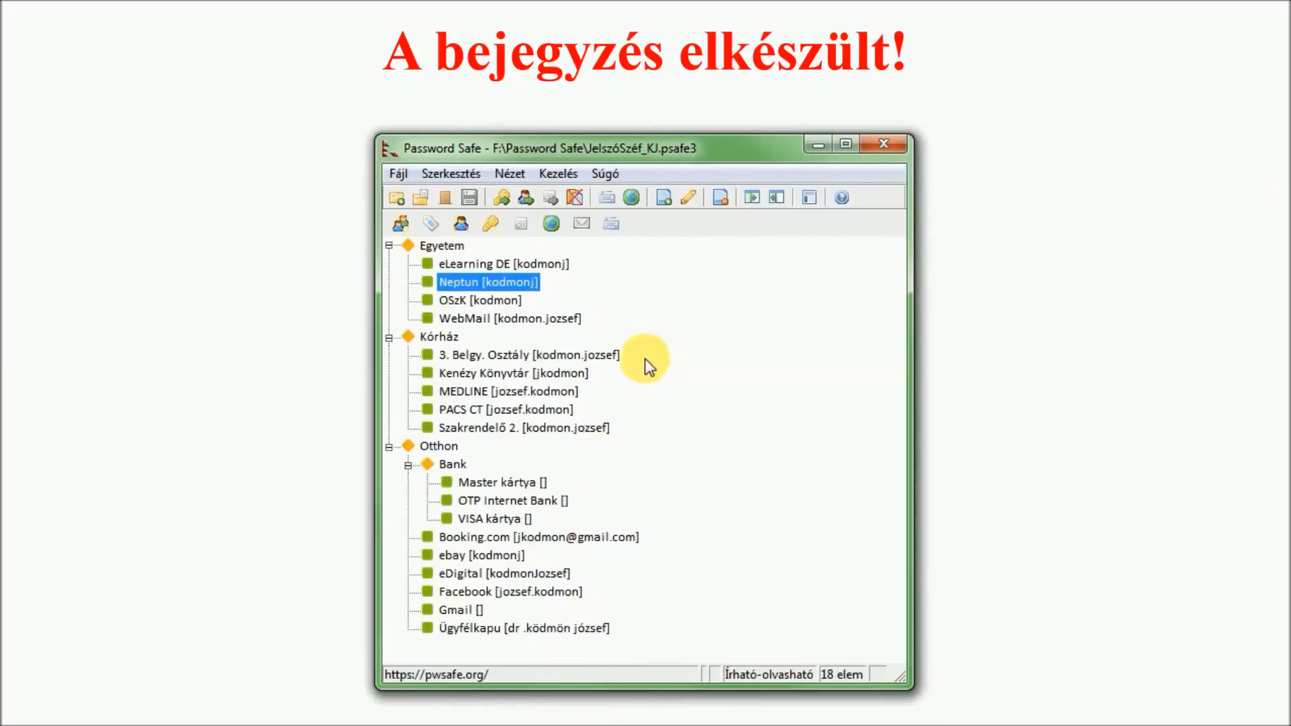